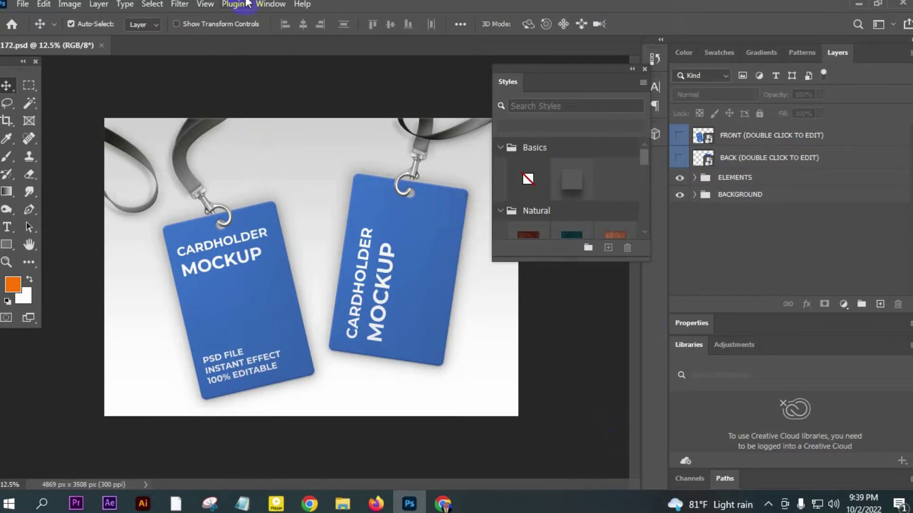
- Switch from the Photoshop cardholder mockup to the Cristofer Housing ID card file in Illustrator
{"action": "left_click", "coordinate": [144, 505]}
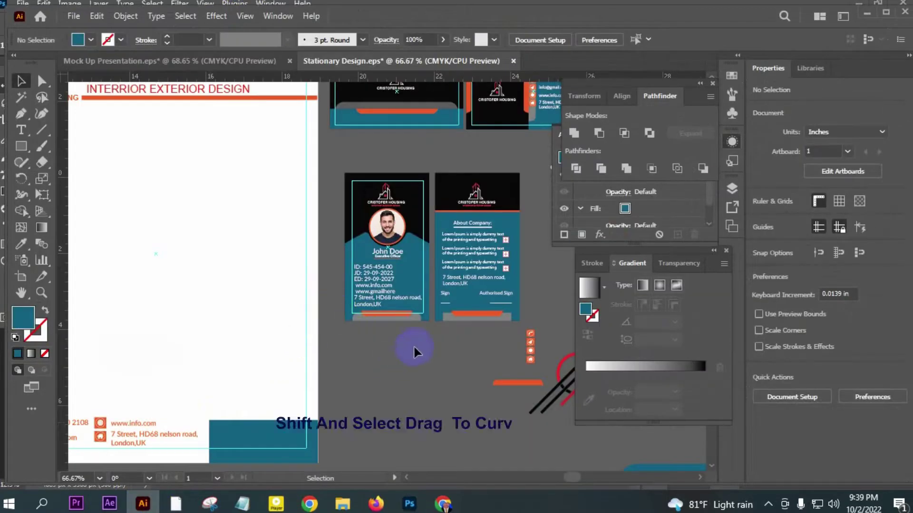
- Round the back ID card's corners to 0.2132 in with the live corner widget
{"action": "left_click_drag", "start_coordinate": [329, 151], "coordinate": [537, 339]}
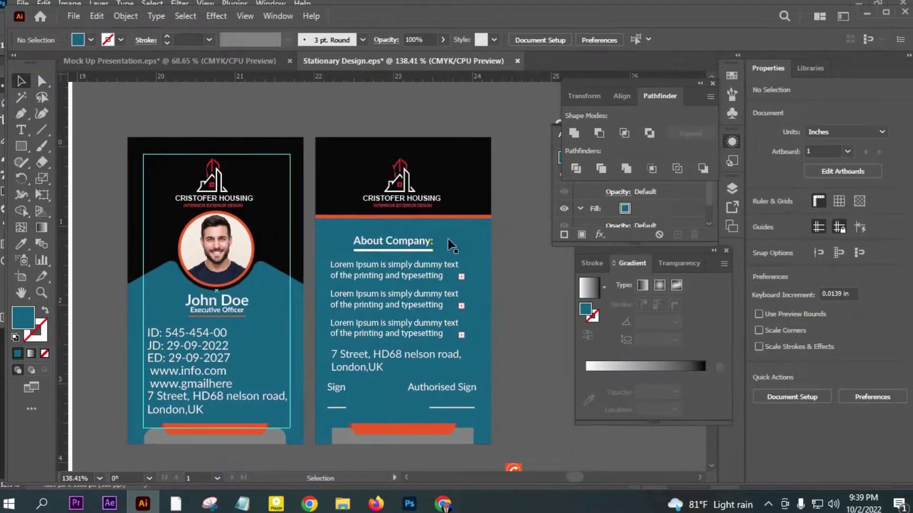
{"action": "left_click", "coordinate": [468, 181]}
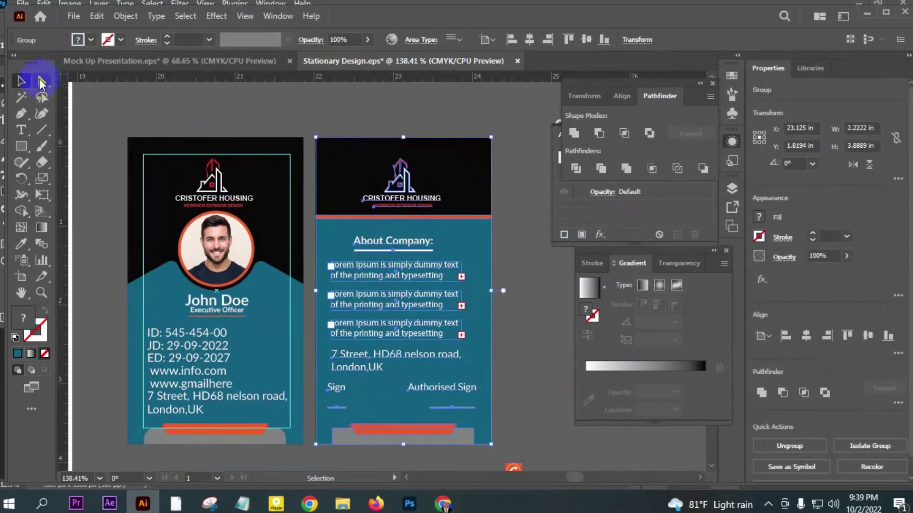
{"action": "left_click", "coordinate": [41, 81]}
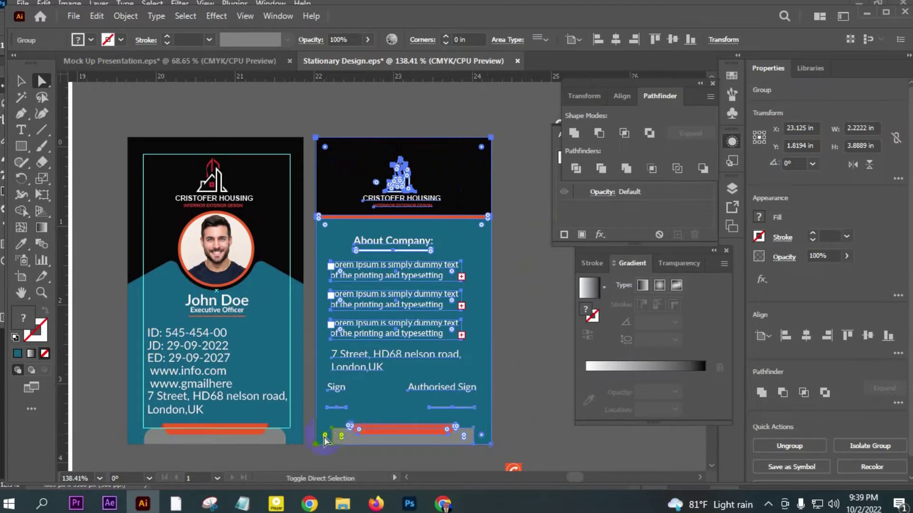
{"action": "left_click", "coordinate": [482, 152]}
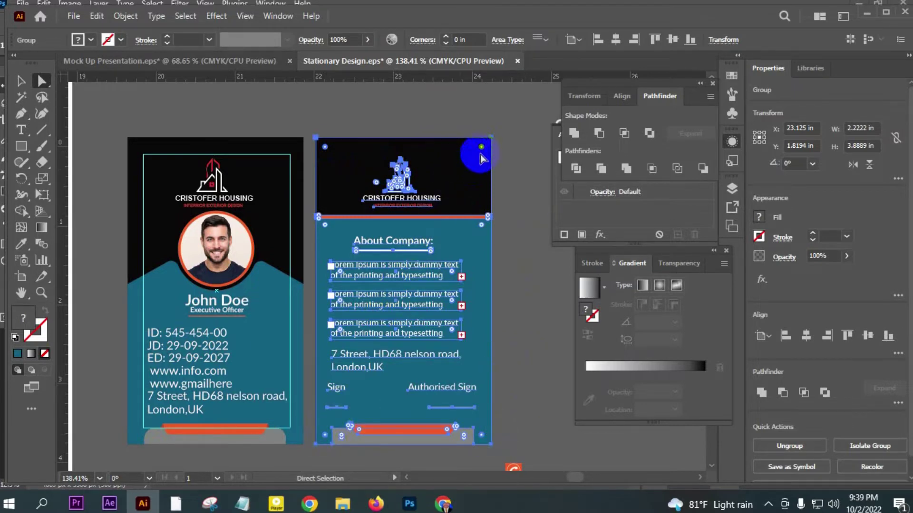
{"action": "left_click_drag", "start_coordinate": [481, 153], "coordinate": [479, 162]}
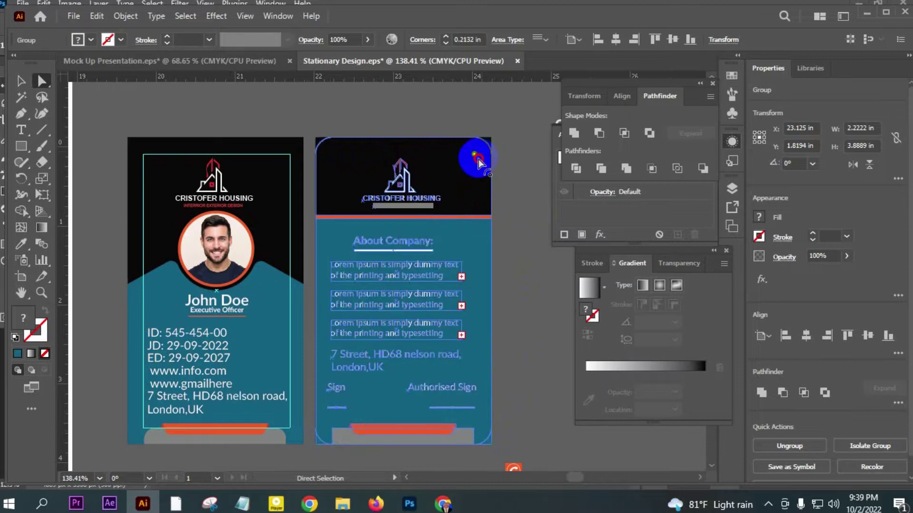
{"action": "scroll", "coordinate": [512, 269], "scroll_direction": "down", "scroll_amount": 1}
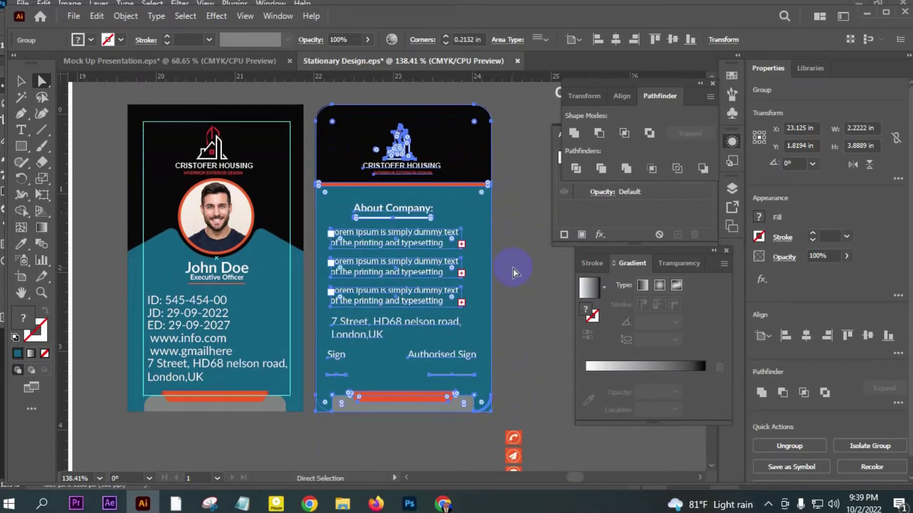
{"action": "left_click", "coordinate": [514, 331]}
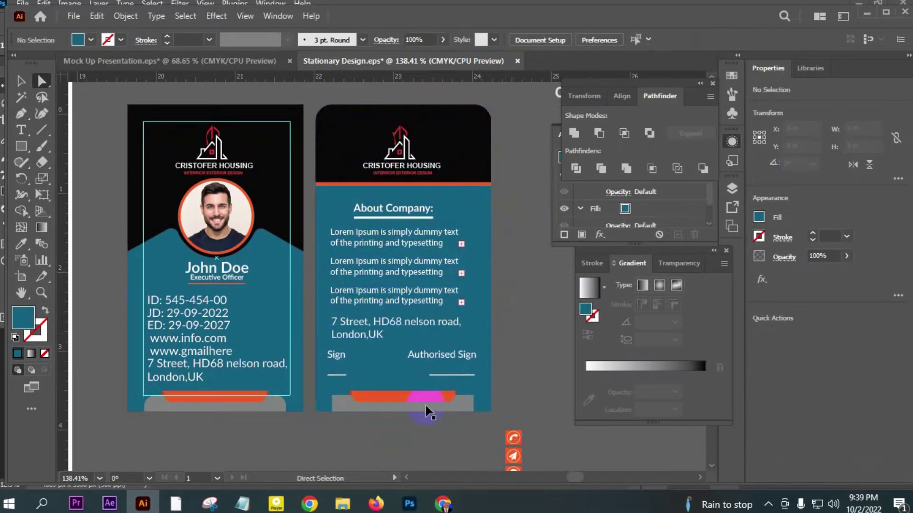
- Round both bottom corners of the back card's teal background to about 0.1296 in
{"action": "left_click_drag", "start_coordinate": [499, 423], "coordinate": [534, 424]}
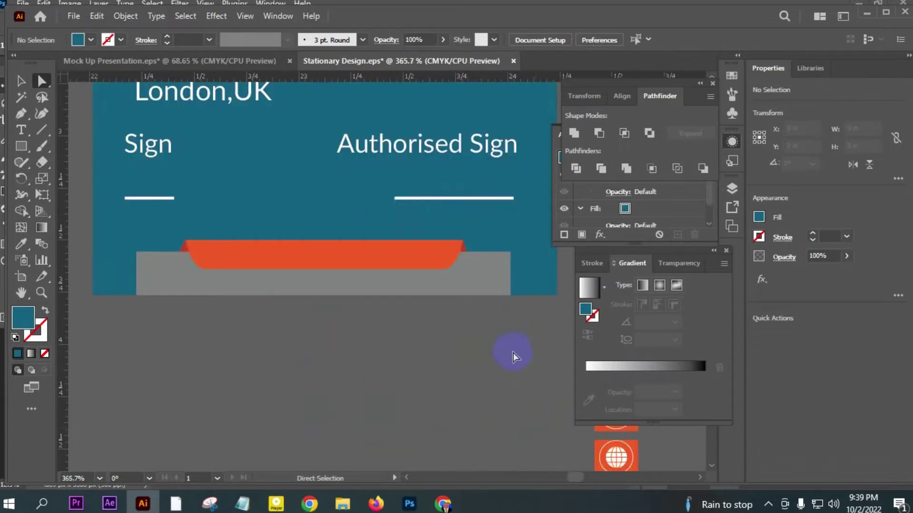
{"action": "left_click_drag", "start_coordinate": [515, 356], "coordinate": [476, 389]}
{"action": "left_click", "coordinate": [502, 312]}
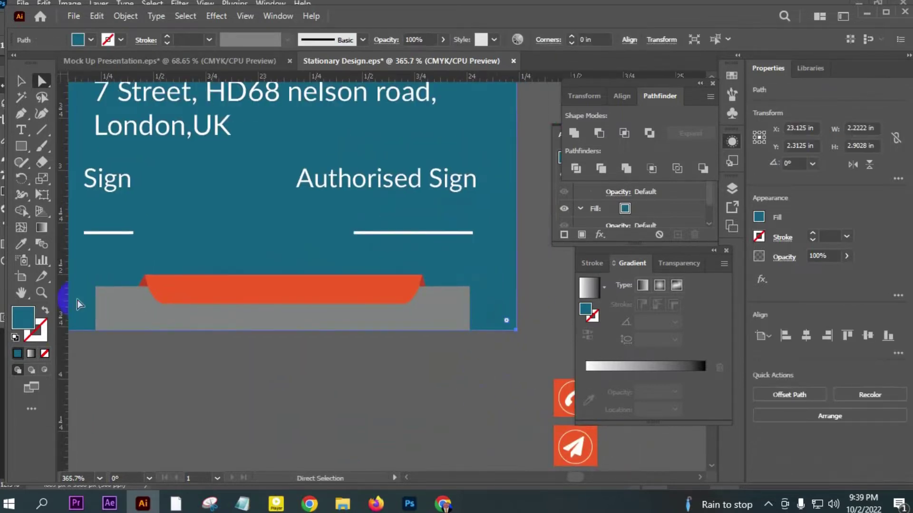
{"action": "left_click_drag", "start_coordinate": [217, 381], "coordinate": [246, 385]}
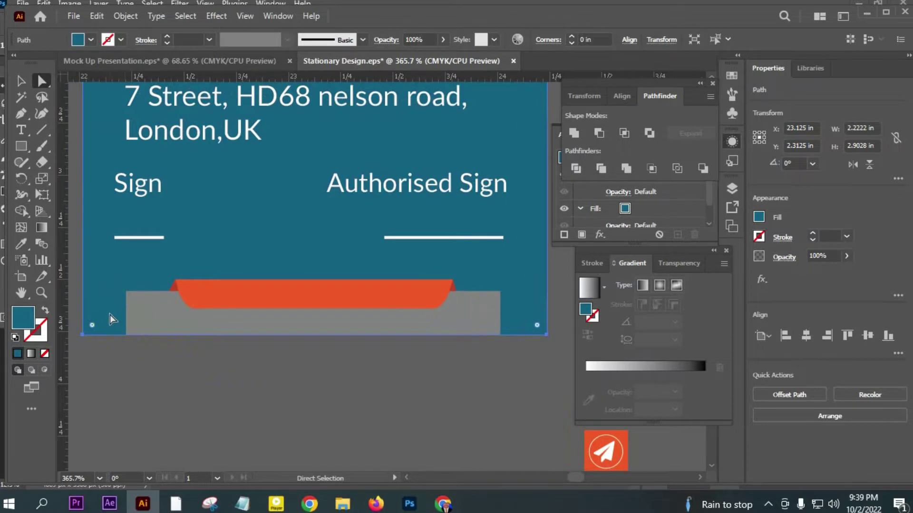
{"action": "left_click", "coordinate": [84, 335]}
{"action": "left_click", "coordinate": [537, 328], "text": "shift"}
{"action": "left_click_drag", "start_coordinate": [536, 328], "coordinate": [526, 303]}
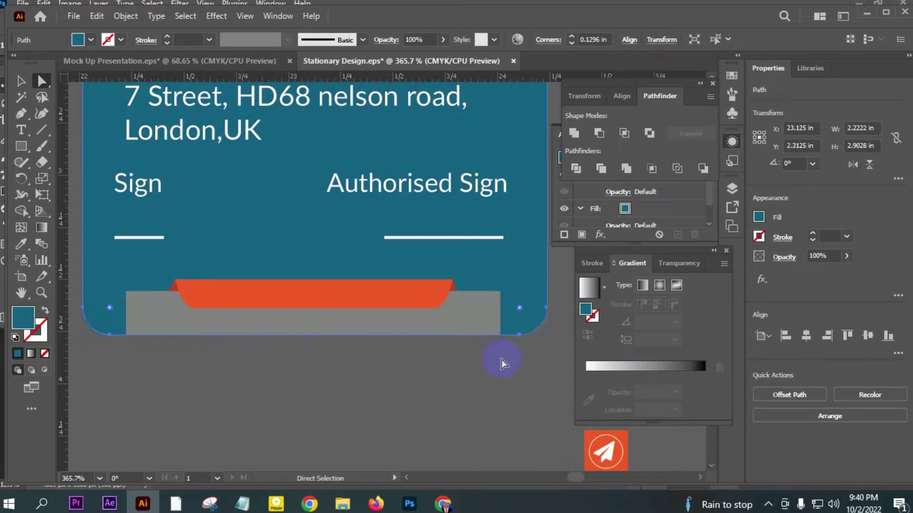
{"action": "key", "text": "ctrl+minus"}
{"action": "key", "text": "ctrl+minus"}
{"action": "key", "text": "ctrl+minus"}
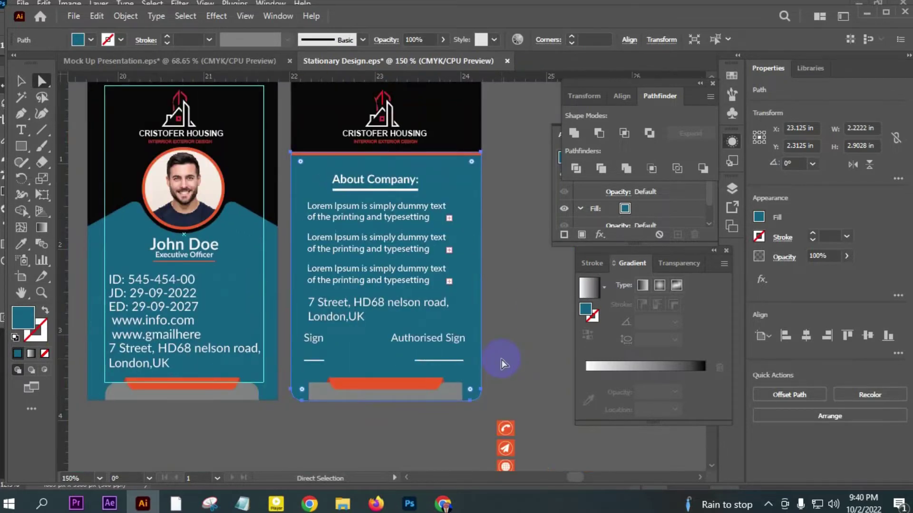
- Round the corners of the front card's black background shape slightly
{"action": "left_click_drag", "start_coordinate": [479, 343], "coordinate": [604, 391]}
{"action": "left_click", "coordinate": [399, 127]}
{"action": "left_click", "coordinate": [223, 126]}
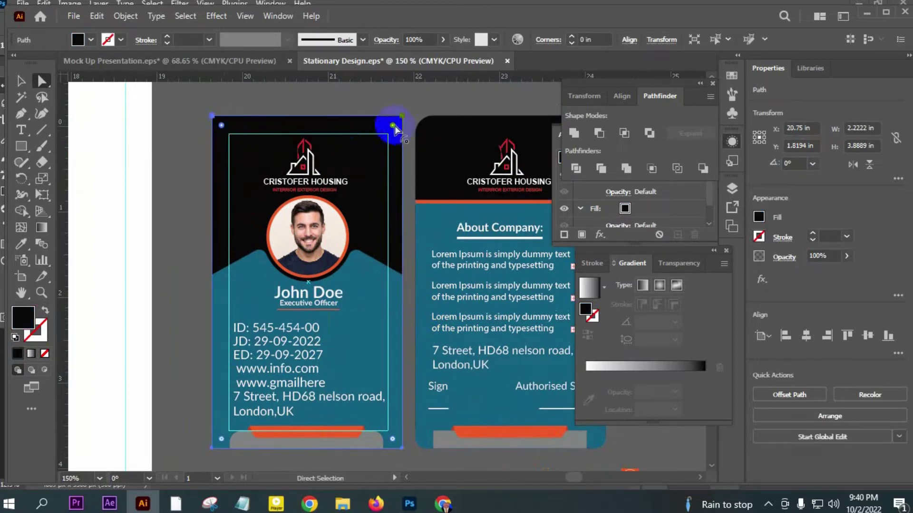
{"action": "left_click_drag", "start_coordinate": [395, 126], "coordinate": [394, 126]}
{"action": "scroll", "coordinate": [414, 260], "scroll_direction": "down", "scroll_amount": 2}
- Round the bottom corners of the front card's teal background
{"action": "key", "text": "v"}
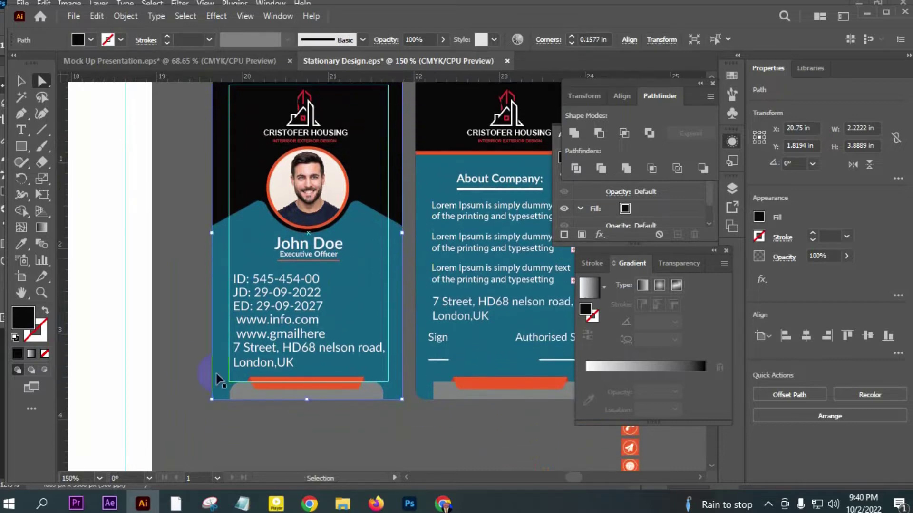
{"action": "key", "text": "z"}
{"action": "mouse_move", "coordinate": [458, 427]}
{"action": "left_mouse_down"}
{"action": "mouse_move", "coordinate": [472, 364]}
{"action": "mouse_move", "coordinate": [448, 379]}
{"action": "left_mouse_up"}
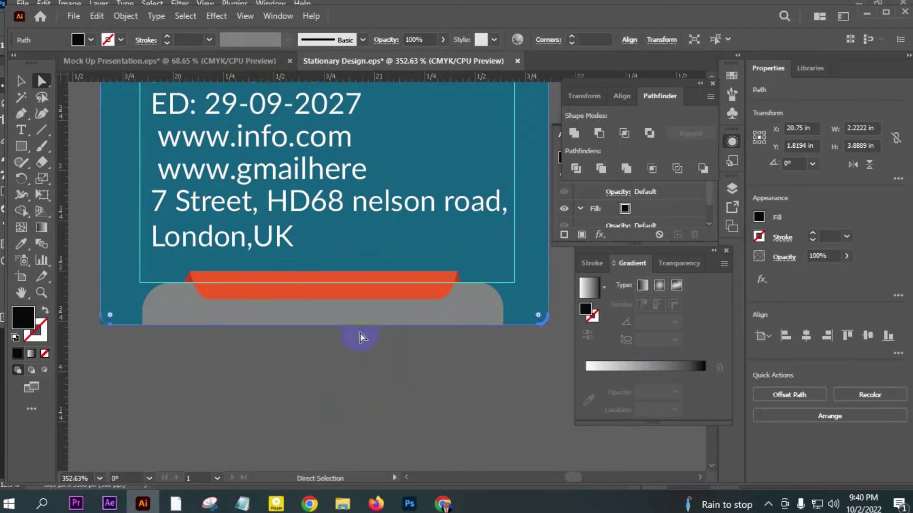
{"action": "left_click", "coordinate": [538, 315]}
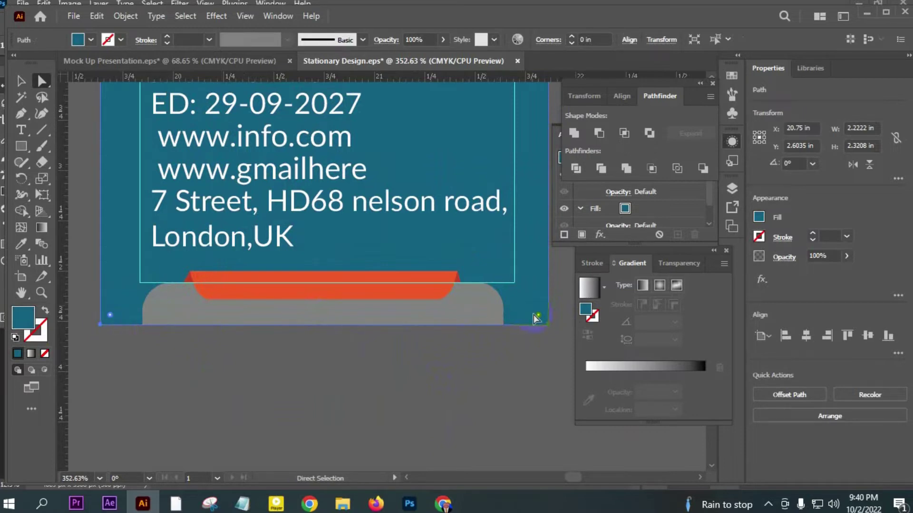
{"action": "left_click_drag", "start_coordinate": [537, 315], "coordinate": [527, 309]}
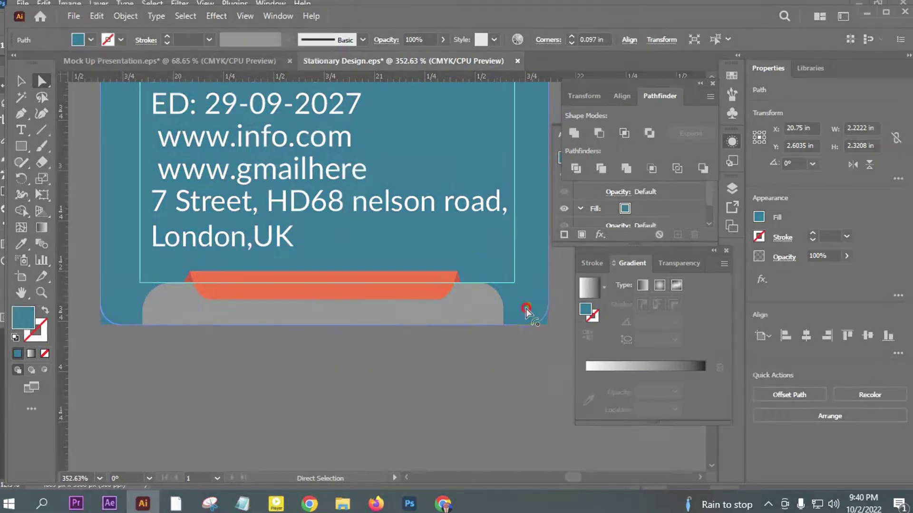
{"action": "scroll", "coordinate": [527, 309], "scroll_direction": "up", "scroll_amount": 5}
- Round the orange accent's bottom-left corner to match the teal curve
{"action": "left_click", "coordinate": [238, 296]}
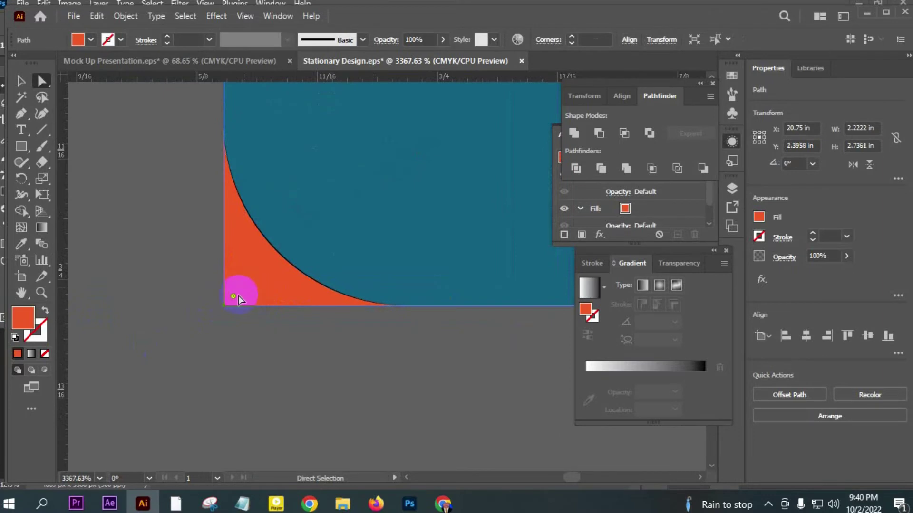
{"action": "left_click_drag", "start_coordinate": [235, 297], "coordinate": [364, 193]}
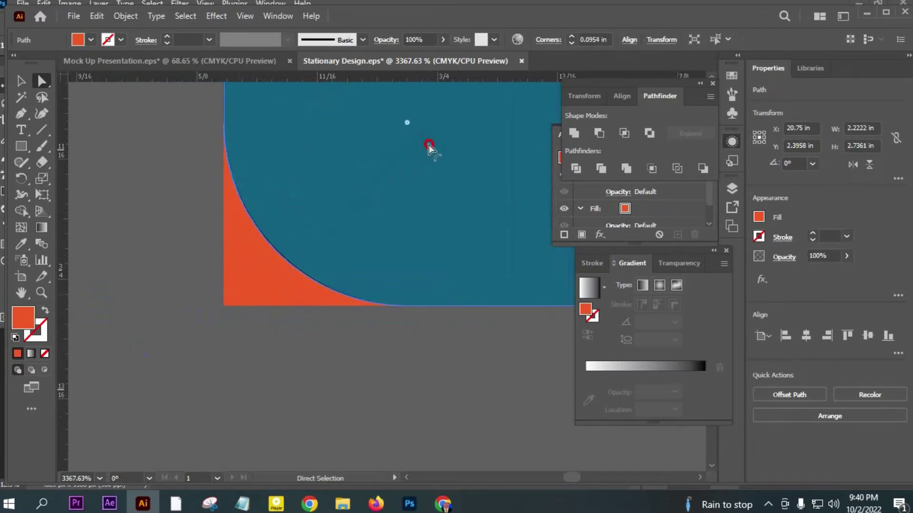
{"action": "left_click_drag", "start_coordinate": [407, 162], "coordinate": [427, 149]}
{"action": "key", "text": "v"}
- Zoom out to both full ID cards and return to the Photoshop cardholder mockup
{"action": "scroll", "coordinate": [412, 338], "scroll_direction": "down", "scroll_amount": 4}
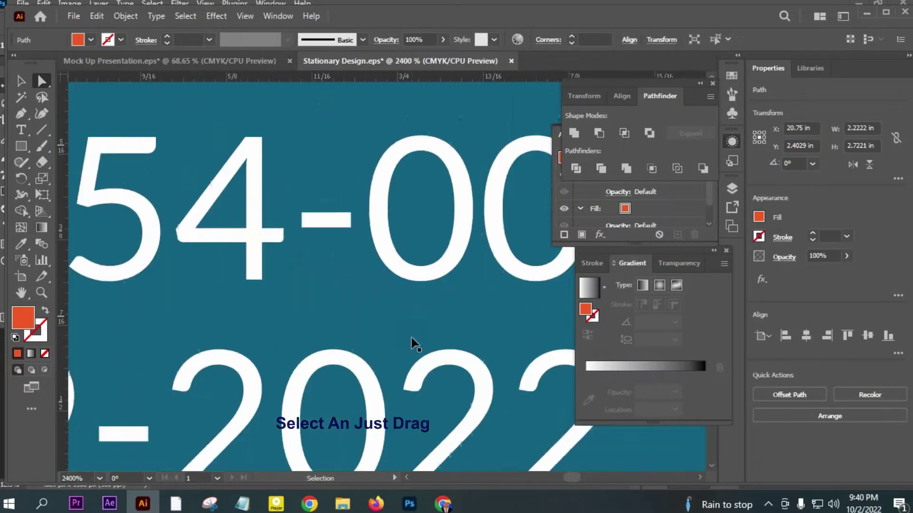
{"action": "scroll", "coordinate": [411, 338], "scroll_direction": "down", "scroll_amount": 6}
{"action": "key", "text": "space"}
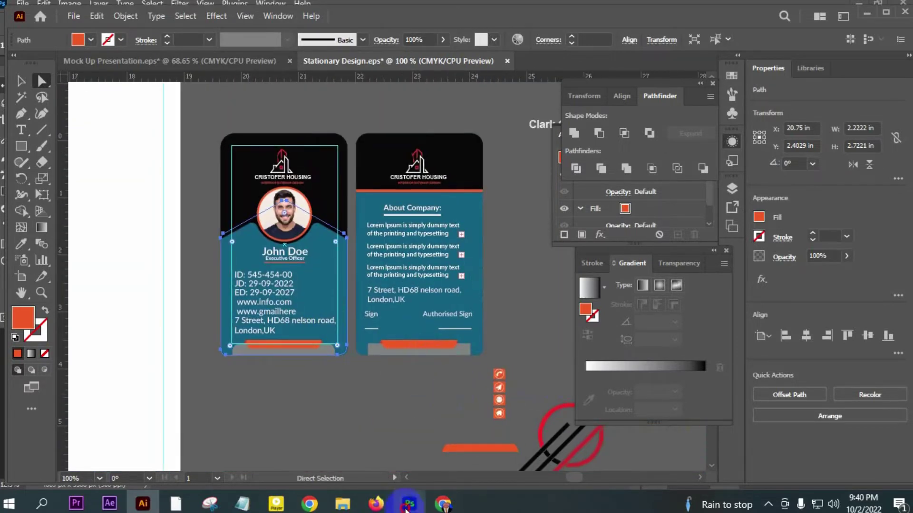
{"action": "key", "text": "alt+Tab"}
{"action": "double_click", "coordinate": [707, 138]}
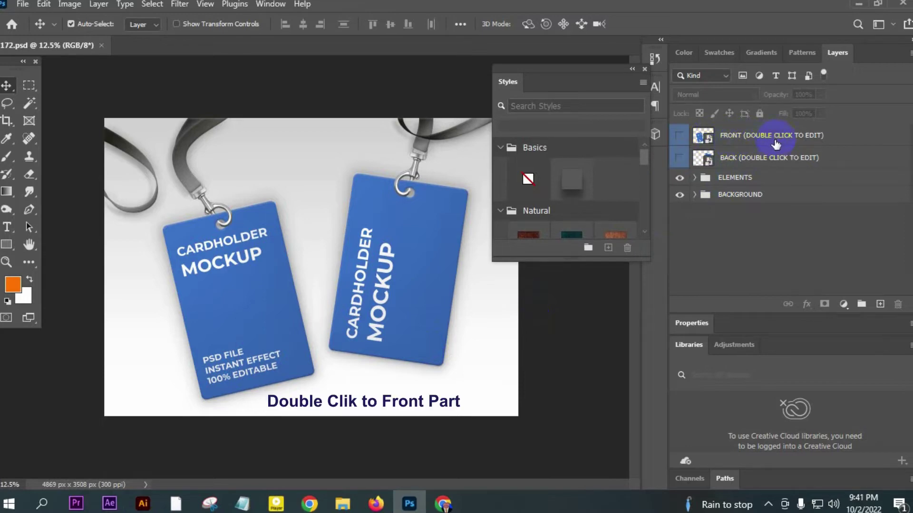
- Open the FRONT smart object and move the CARDHOLDER MOCKUP placeholder off its canvas
{"action": "double_click", "coordinate": [705, 138]}
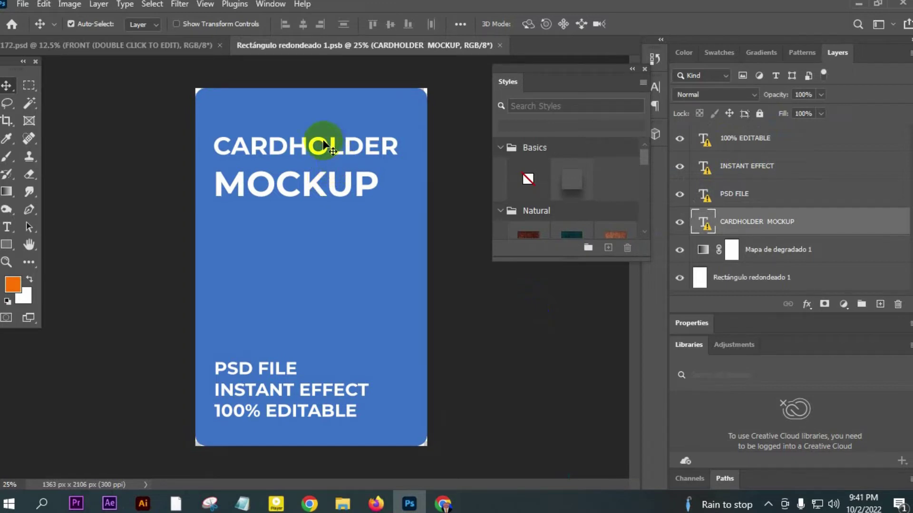
{"action": "left_click_drag", "start_coordinate": [323, 142], "coordinate": [362, 159]}
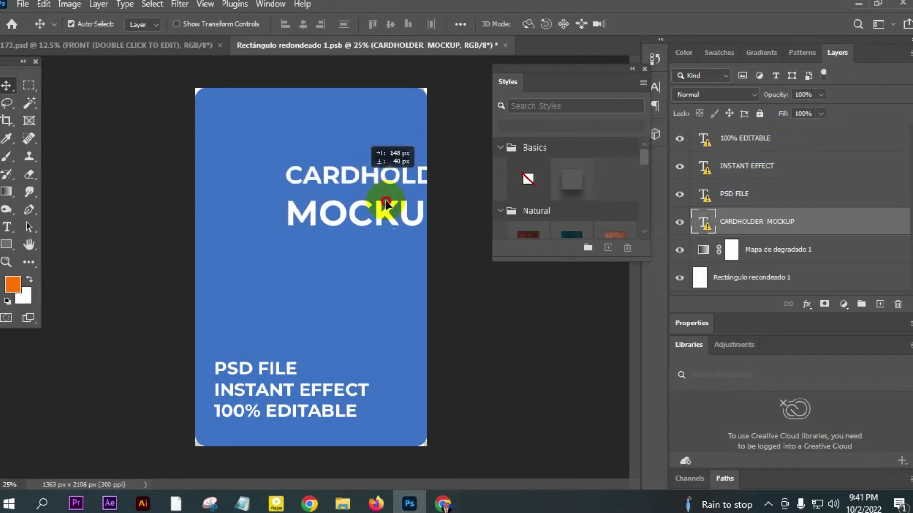
{"action": "left_click_drag", "start_coordinate": [329, 166], "coordinate": [540, 342]}
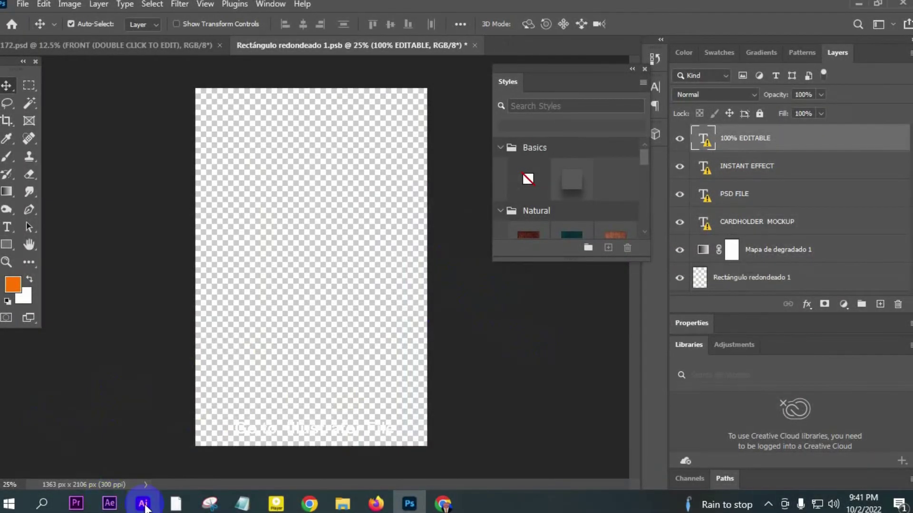
{"action": "left_click", "coordinate": [143, 504]}
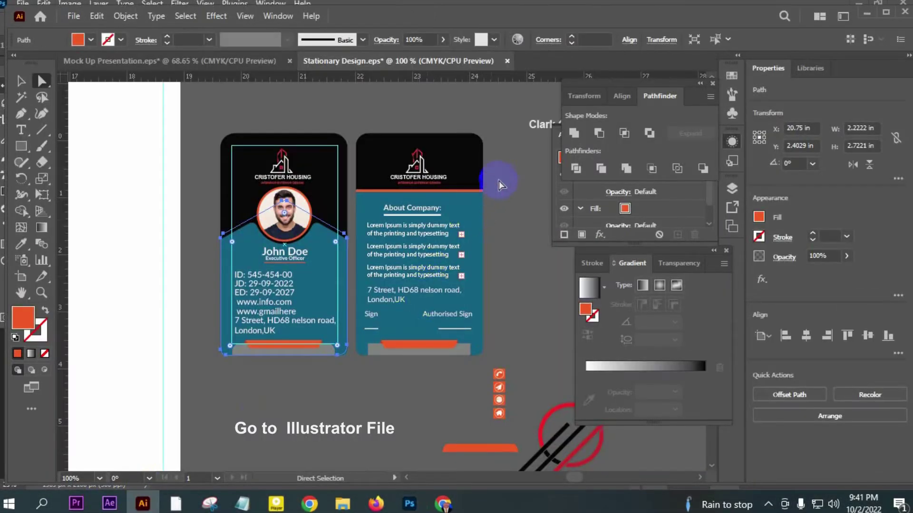
- Marquee-select every piece of the front ID card and group them with Ctrl+G
{"action": "left_click", "coordinate": [489, 190]}
{"action": "left_click", "coordinate": [20, 81]}
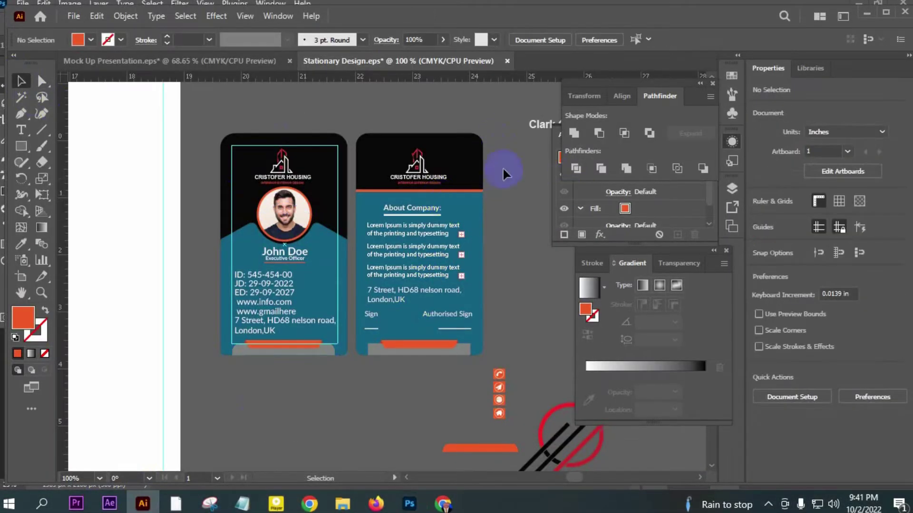
{"action": "left_click_drag", "start_coordinate": [410, 317], "coordinate": [336, 418]}
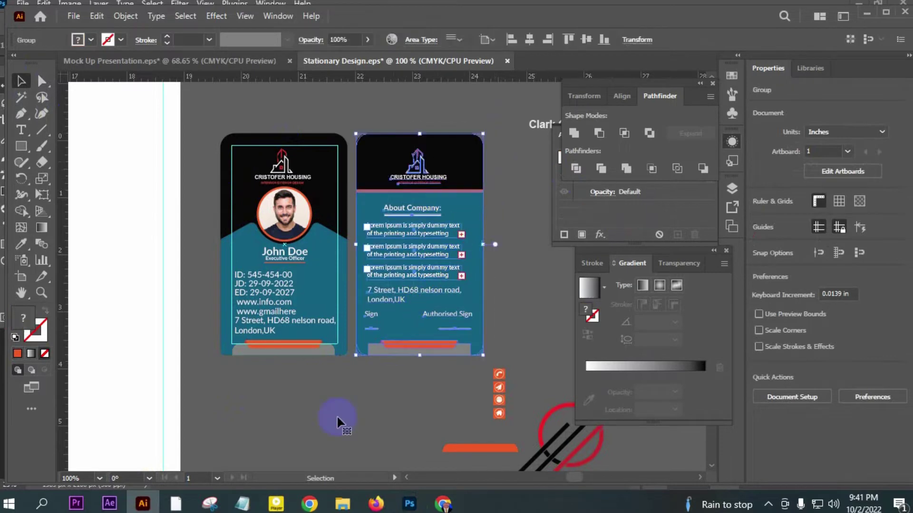
{"action": "mouse_move", "coordinate": [356, 106]}
{"action": "left_mouse_down"}
{"action": "mouse_move", "coordinate": [325, 219]}
{"action": "mouse_move", "coordinate": [211, 375]}
{"action": "left_mouse_up"}
{"action": "key", "text": "ctrl+g"}
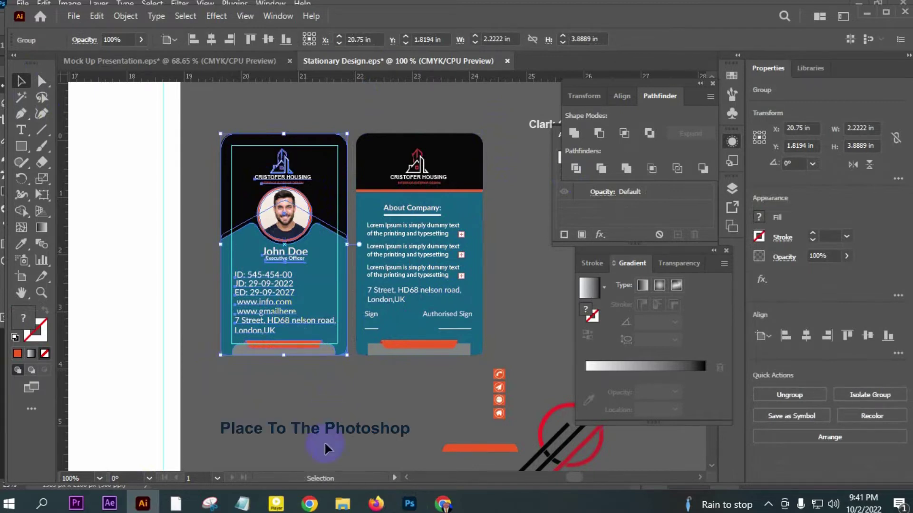
{"action": "left_click", "coordinate": [410, 503]}
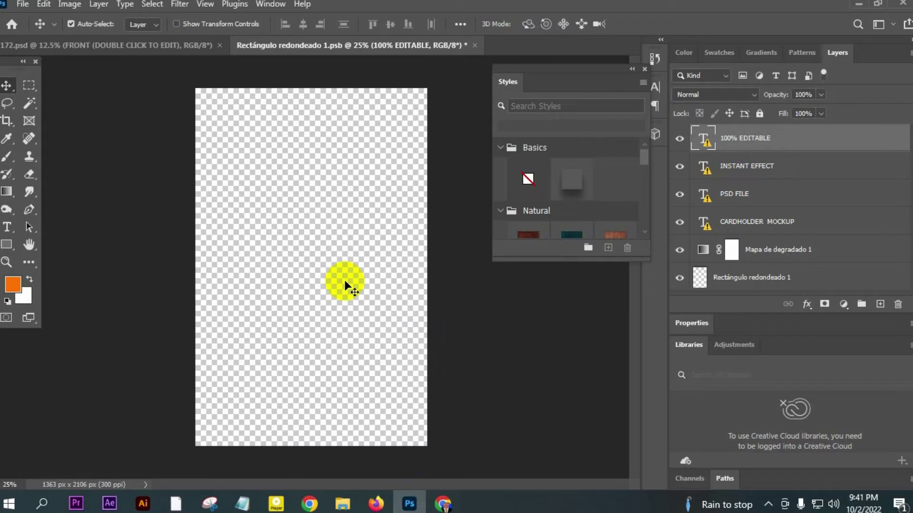
- Drag the grouped front card into the Photoshop card document and stretch it to fill the canvas
{"action": "left_click", "coordinate": [330, 239]}
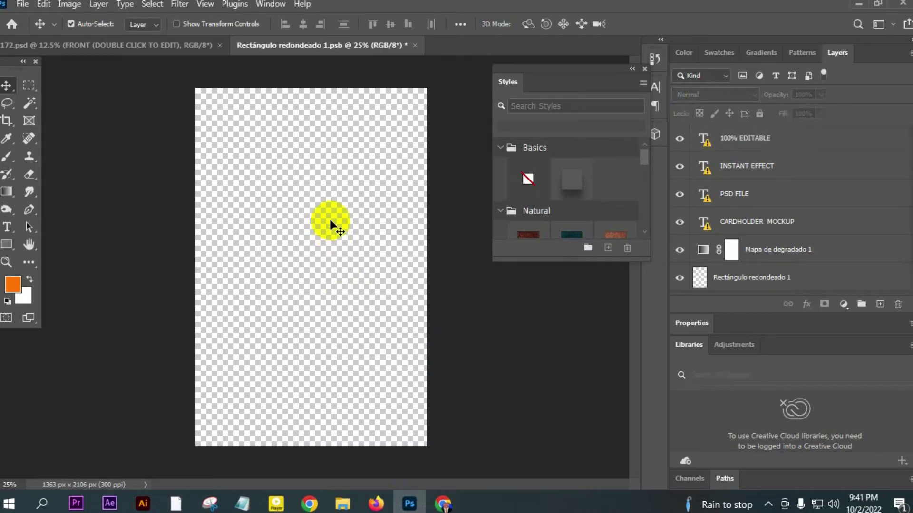
{"action": "left_click", "coordinate": [143, 504]}
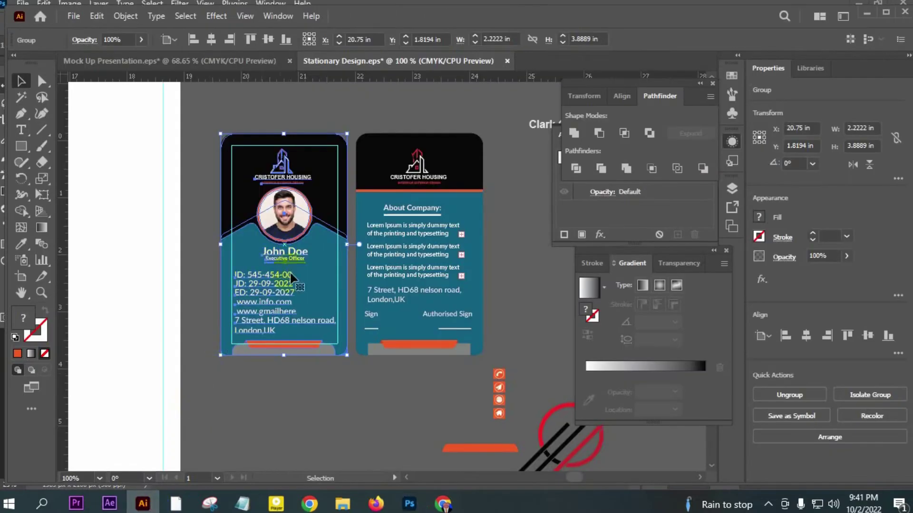
{"action": "mouse_move", "coordinate": [309, 276]}
{"action": "left_mouse_down"}
{"action": "mouse_move", "coordinate": [417, 508]}
{"action": "mouse_move", "coordinate": [327, 315]}
{"action": "left_mouse_up"}
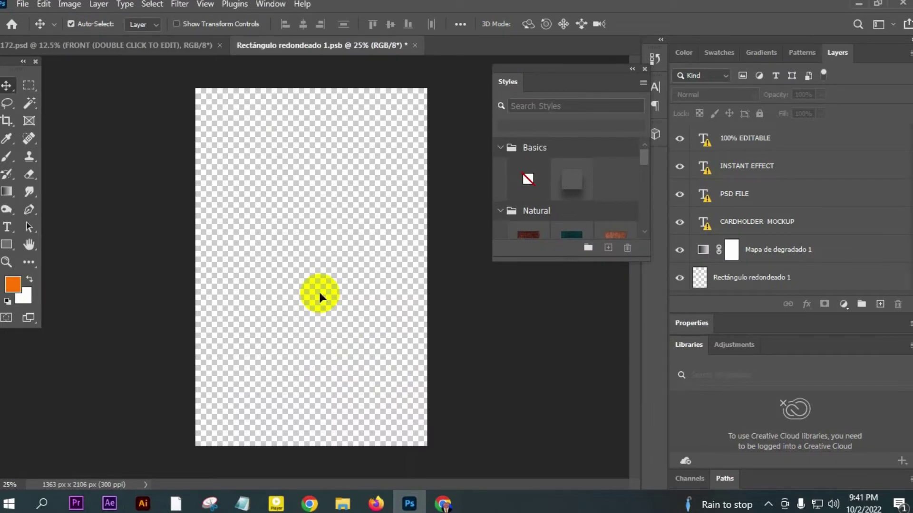
{"action": "left_click_drag", "start_coordinate": [321, 295], "coordinate": [320, 295]}
{"action": "left_click_drag", "start_coordinate": [383, 392], "coordinate": [435, 447]}
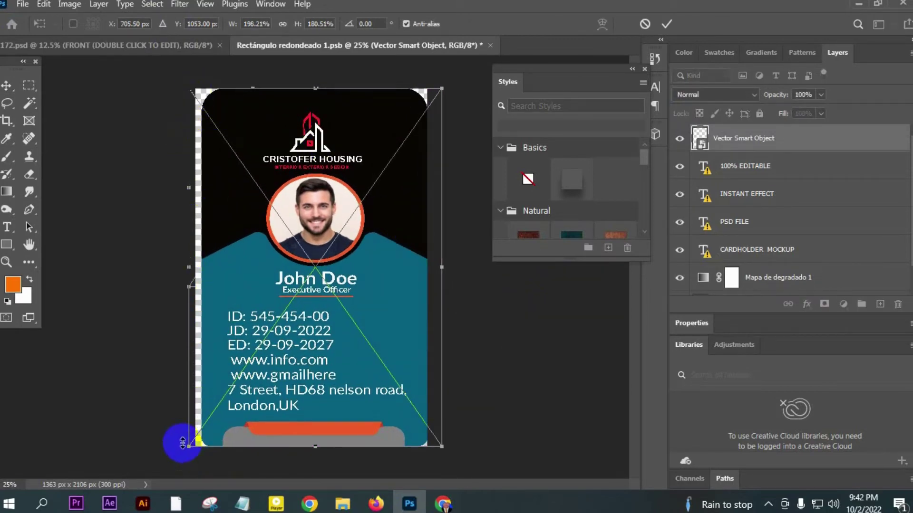
{"action": "left_click_drag", "start_coordinate": [188, 445], "coordinate": [183, 447]}
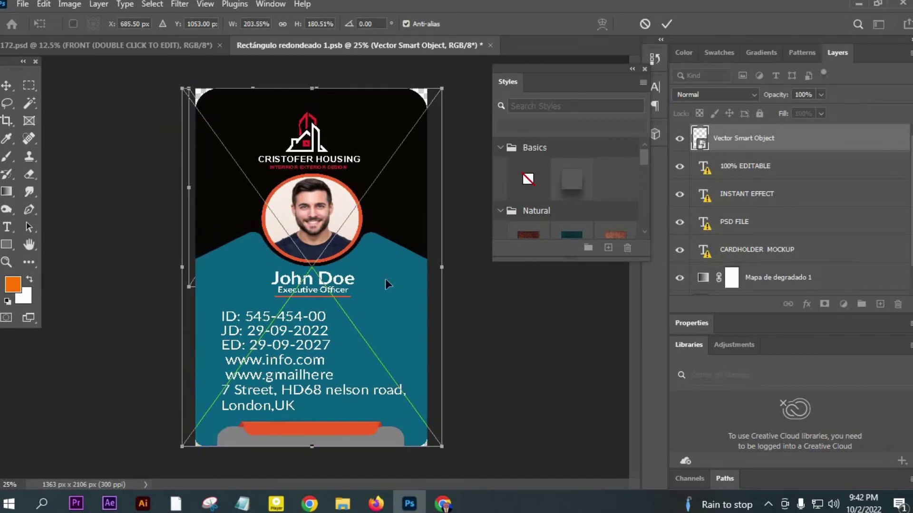
{"action": "key", "text": "Return"}
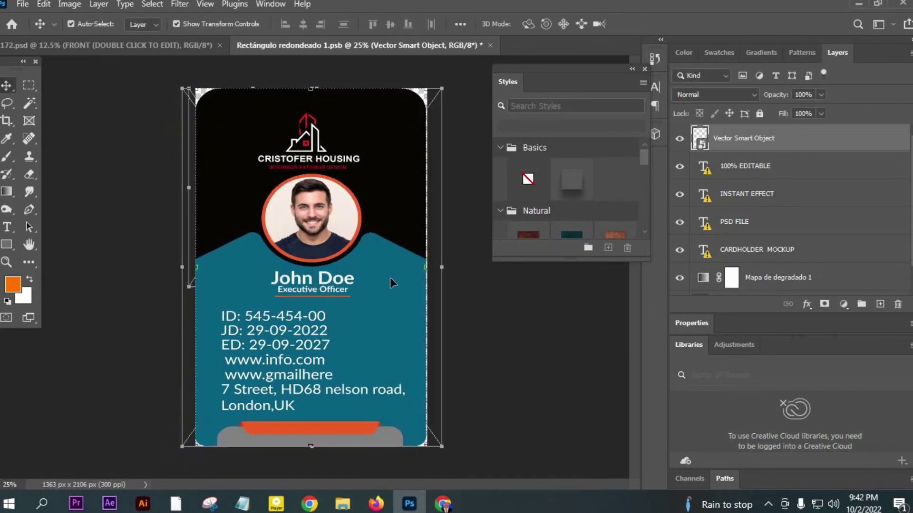
{"action": "left_click", "coordinate": [470, 177]}
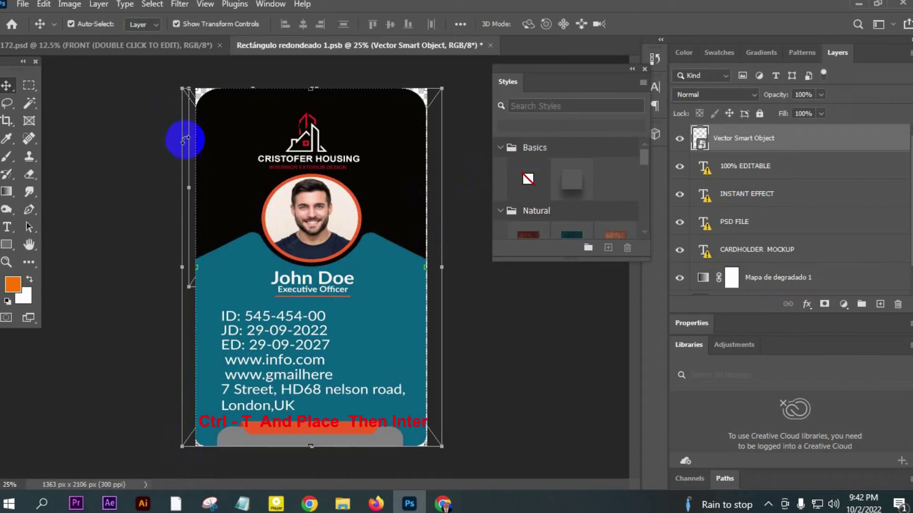
{"action": "left_click", "coordinate": [22, 3]}
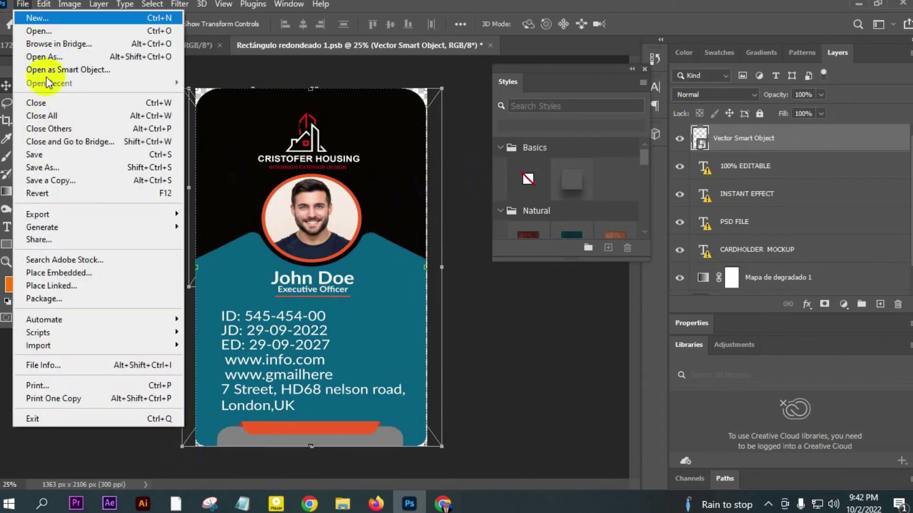
- Save the front card document and open the mockup's BACK smart object in 172.psd
{"action": "left_click", "coordinate": [64, 158]}
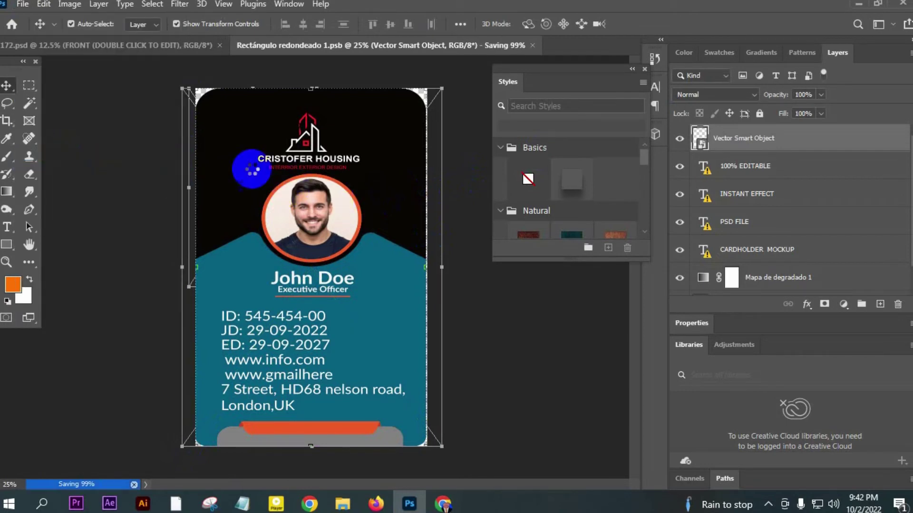
{"action": "left_click", "coordinate": [100, 45]}
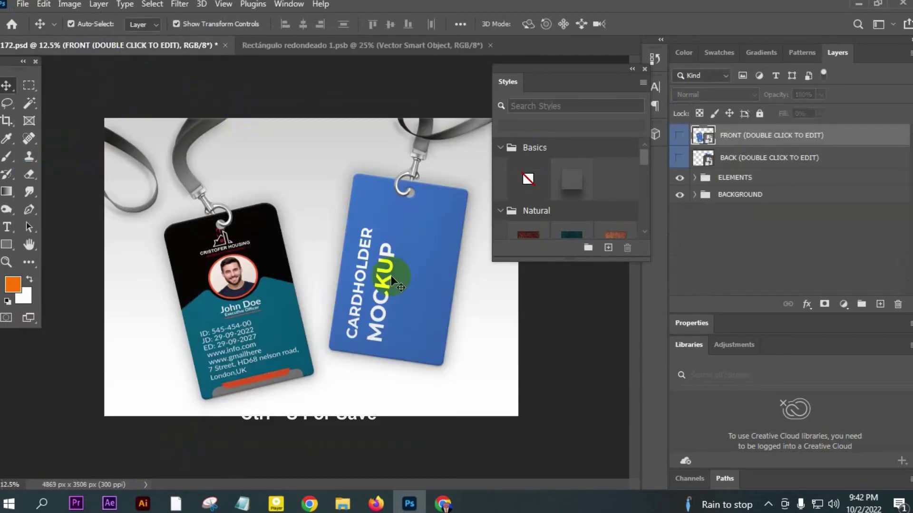
{"action": "key", "text": "ctrl+space"}
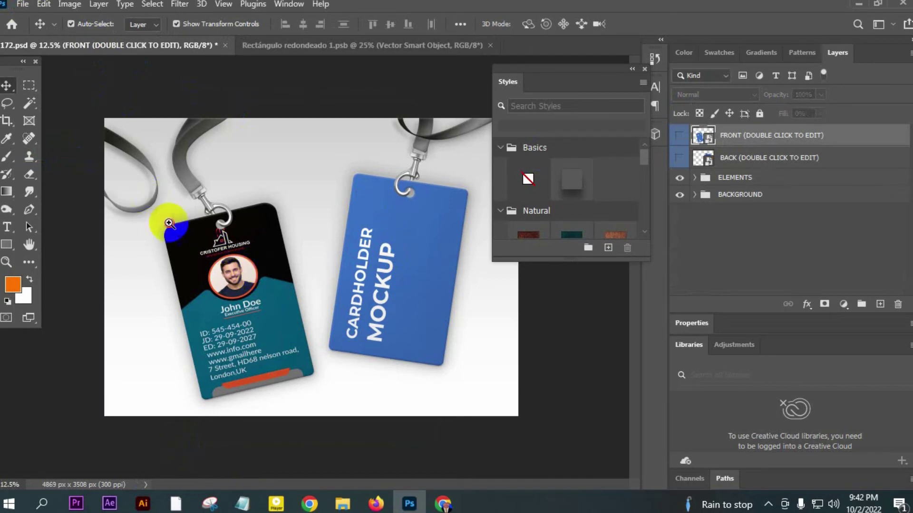
{"action": "mouse_move", "coordinate": [148, 196]}
{"action": "left_mouse_down"}
{"action": "mouse_move", "coordinate": [349, 410]}
{"action": "mouse_move", "coordinate": [347, 363]}
{"action": "left_mouse_up"}
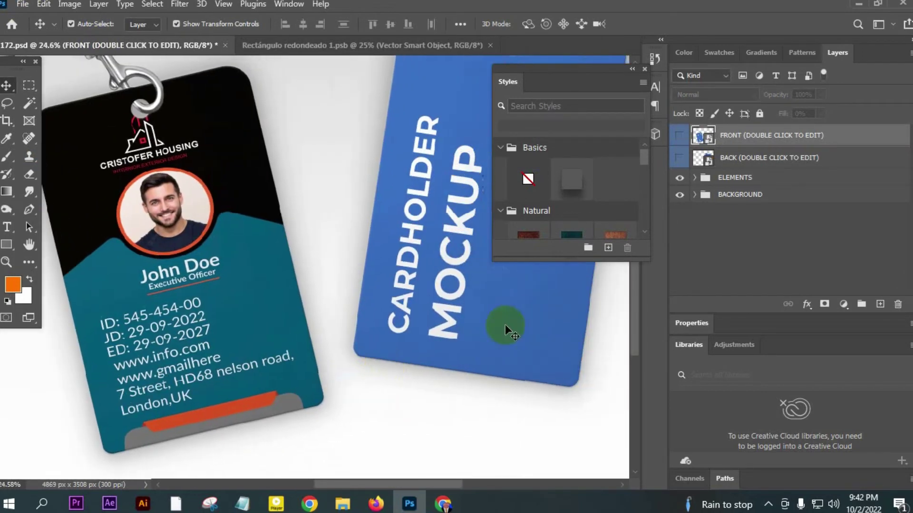
{"action": "left_click", "coordinate": [704, 159]}
{"action": "double_click", "coordinate": [706, 161]}
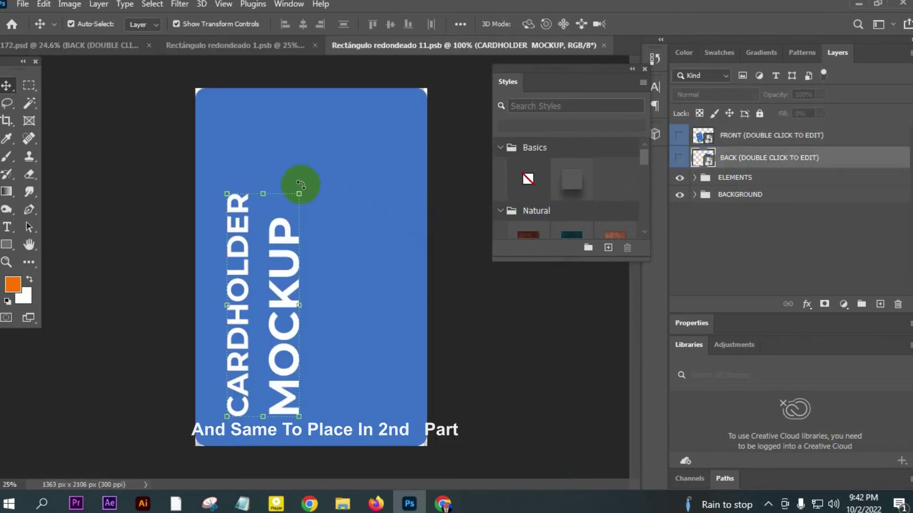
- Clear the BACK placeholder and paste in the back ID card copied from Illustrator
{"action": "mouse_move", "coordinate": [285, 193]}
{"action": "left_mouse_down"}
{"action": "mouse_move", "coordinate": [95, 328]}
{"action": "mouse_move", "coordinate": [454, 291]}
{"action": "mouse_move", "coordinate": [546, 369]}
{"action": "left_mouse_up"}
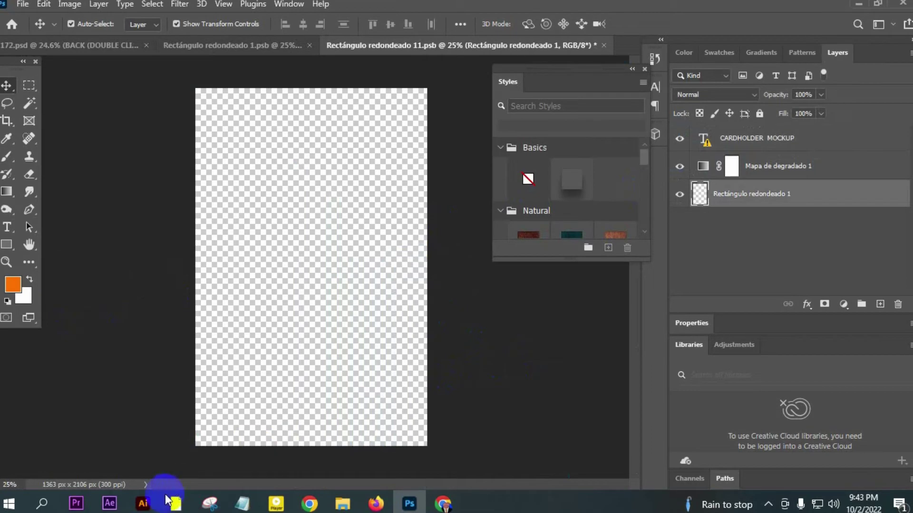
{"action": "left_click", "coordinate": [142, 503]}
{"action": "left_click_drag", "start_coordinate": [468, 211], "coordinate": [360, 357]}
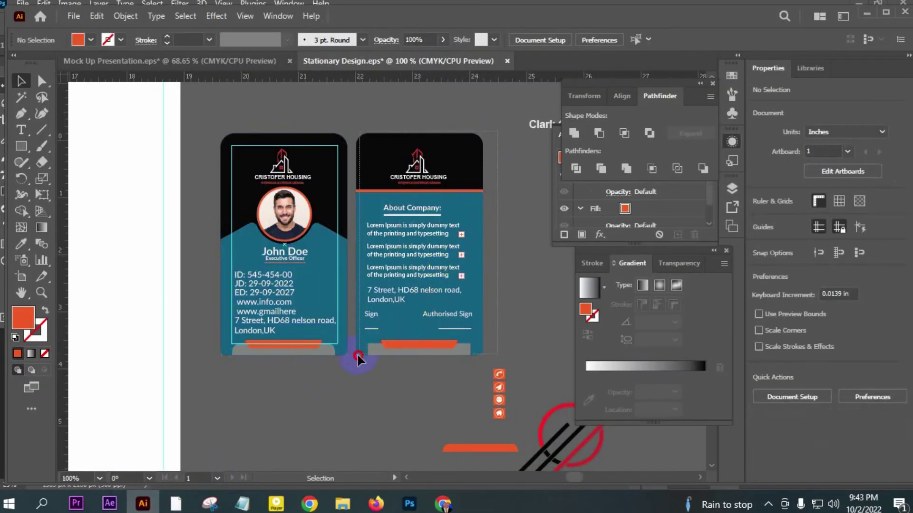
{"action": "left_click_drag", "start_coordinate": [358, 357], "coordinate": [362, 356]}
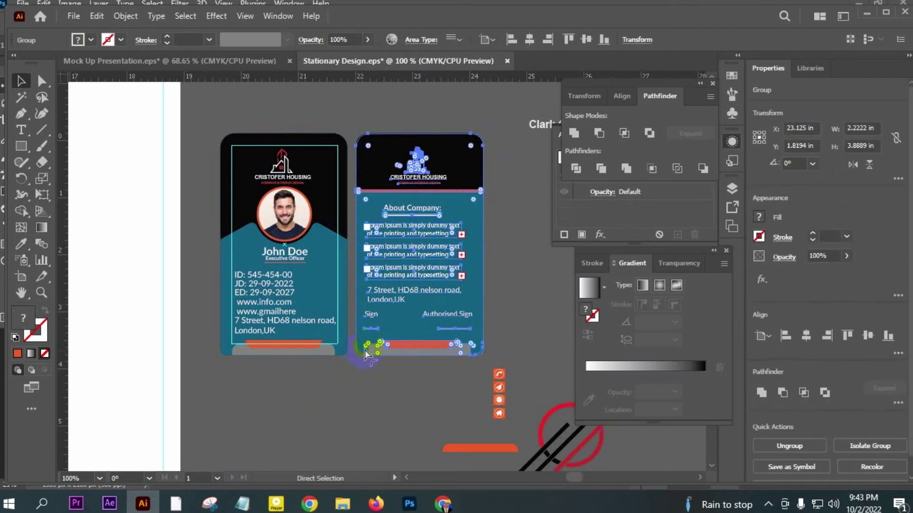
{"action": "key", "text": "ctrl+c"}
{"action": "key", "text": "alt+Tab"}
{"action": "key", "text": "ctrl+v"}
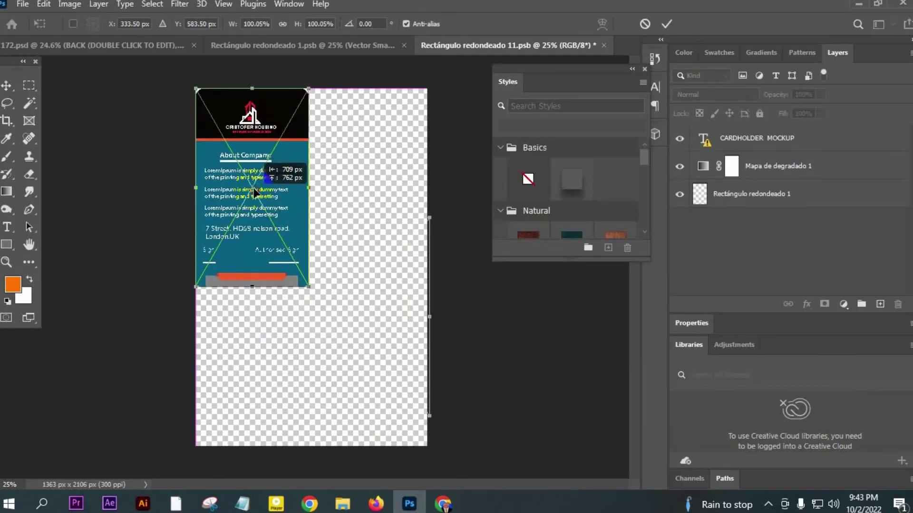
- Scale the pasted back card to fill the canvas, save it, and return to 172.psd
{"action": "mouse_move", "coordinate": [309, 286]}
{"action": "left_mouse_down"}
{"action": "mouse_move", "coordinate": [427, 421]}
{"action": "mouse_move", "coordinate": [428, 446]}
{"action": "left_mouse_up"}
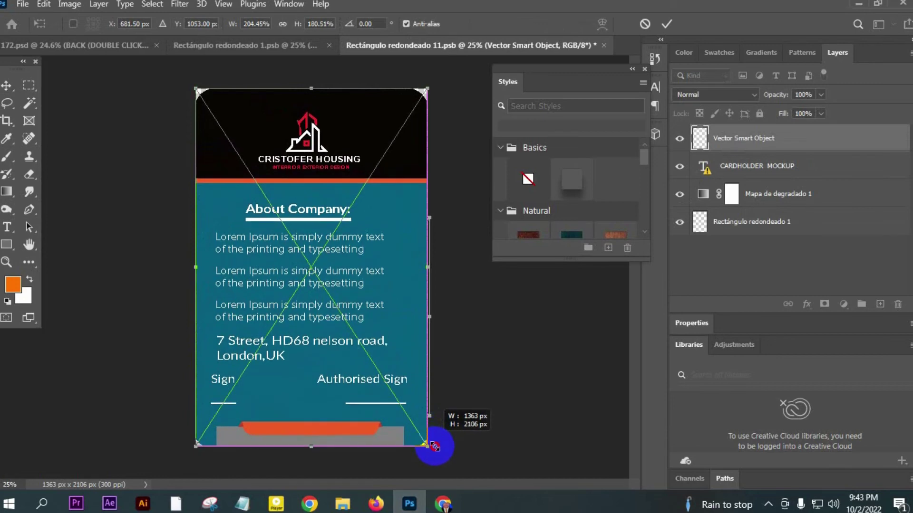
{"action": "left_click", "coordinate": [667, 25]}
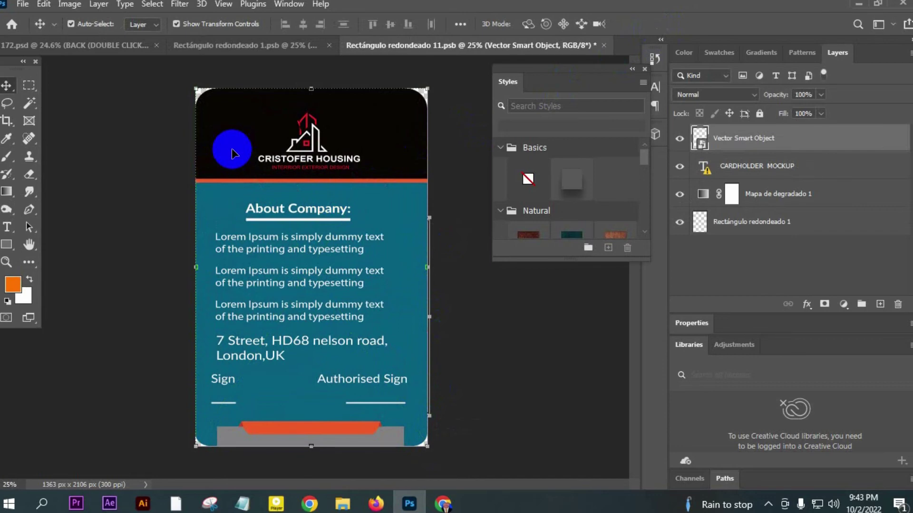
{"action": "key", "text": "ctrl+s"}
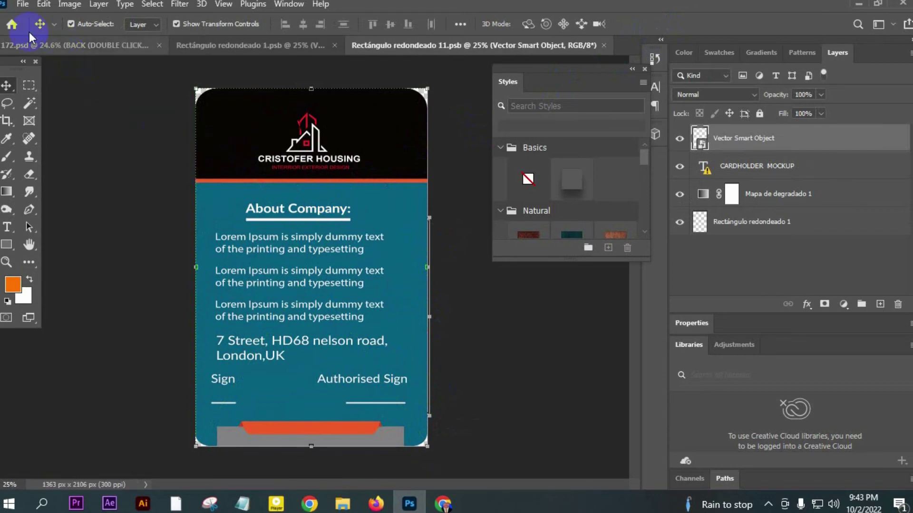
{"action": "left_click", "coordinate": [79, 43]}
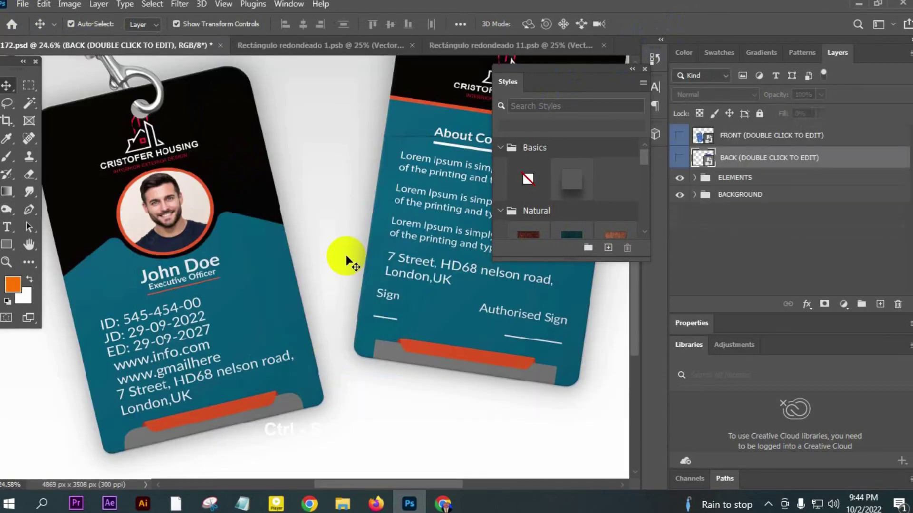
{"action": "key", "text": "ctrl+minus"}
{"action": "key", "text": "ctrl+minus"}
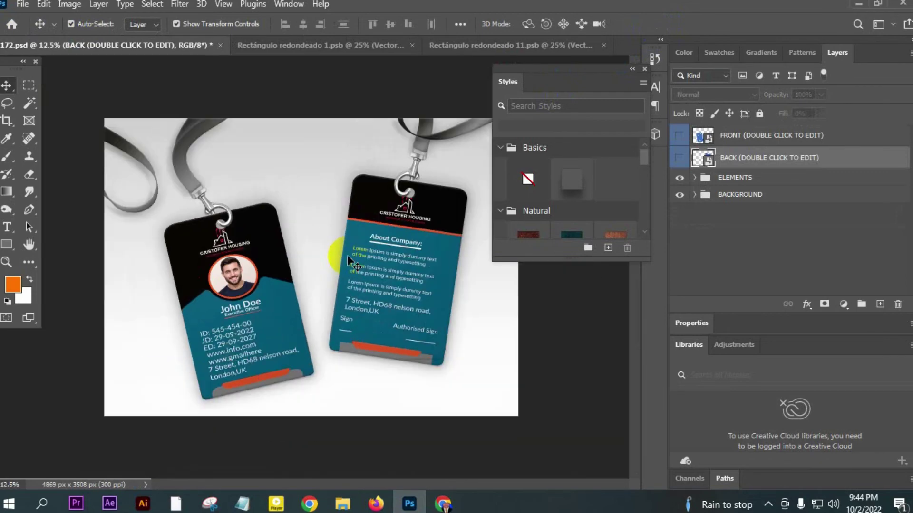
{"action": "left_click_drag", "start_coordinate": [516, 247], "coordinate": [516, 240]}
{"action": "left_click_drag", "start_coordinate": [373, 320], "coordinate": [383, 278]}
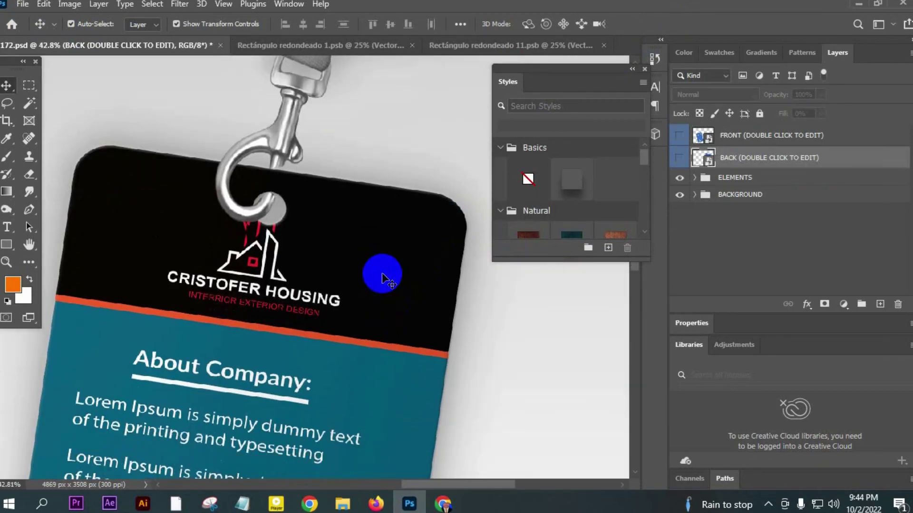